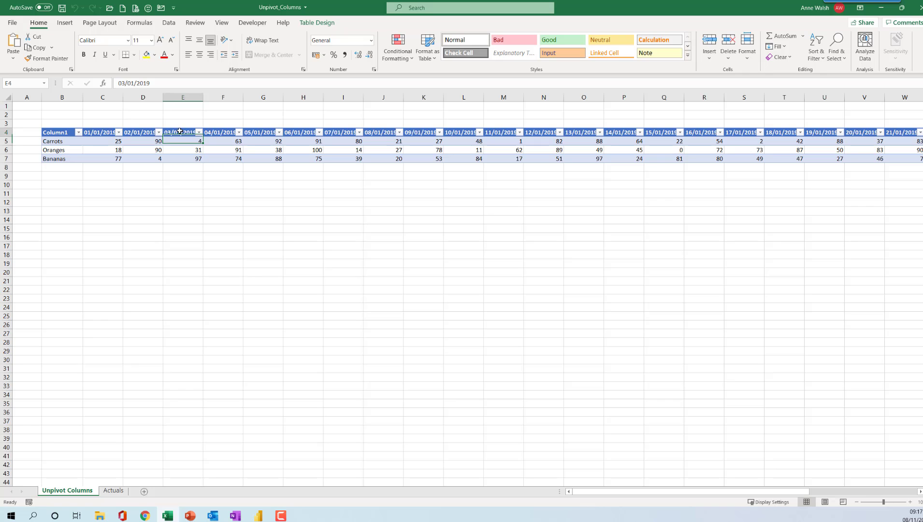
Step: Examine the daily date headers and product values in the wide table on the Unpivot Columns sheet
click(221, 134)
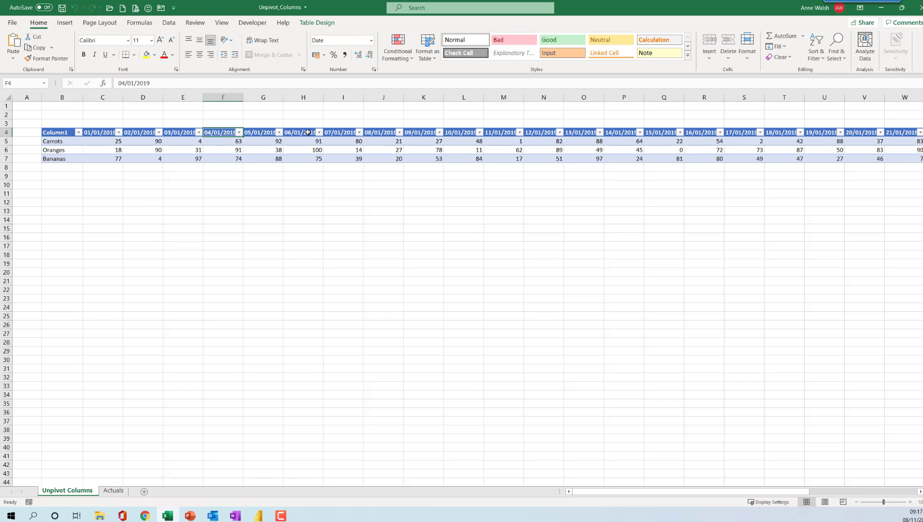
click(258, 132)
click(310, 132)
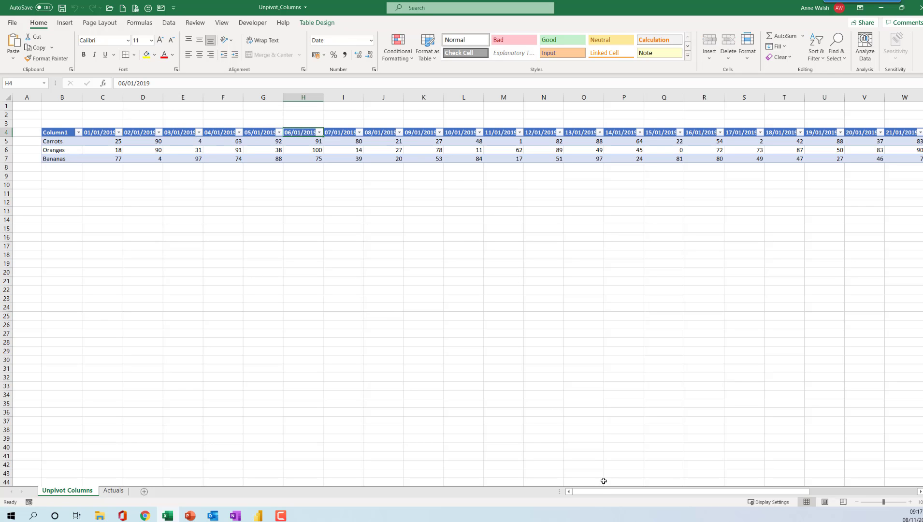
drag(604, 491, 582, 490)
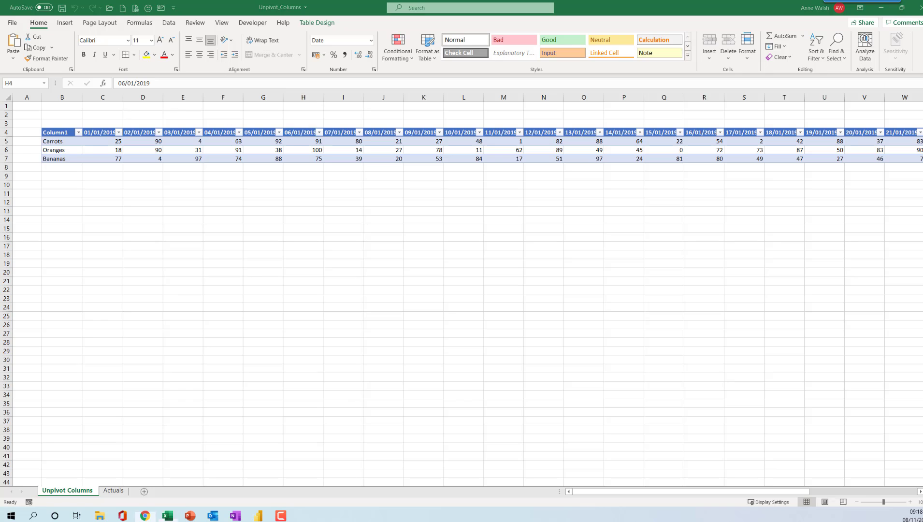
click(194, 143)
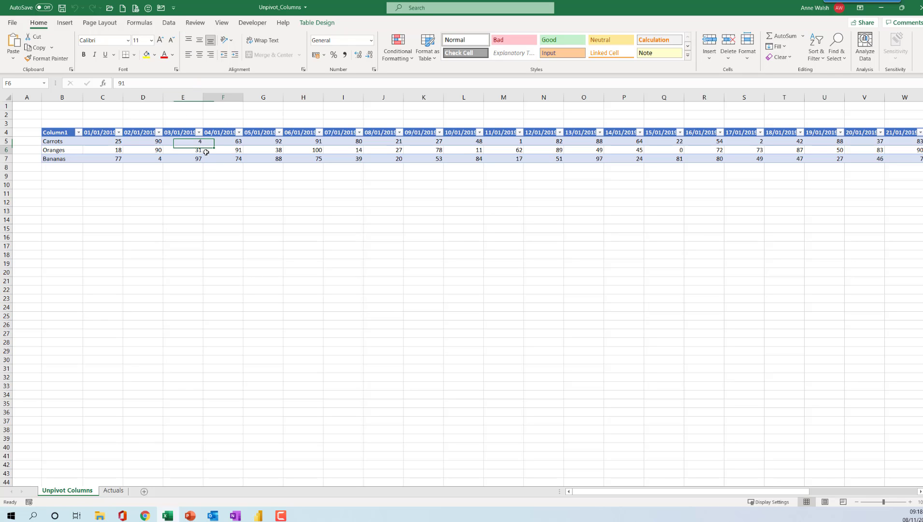
click(101, 133)
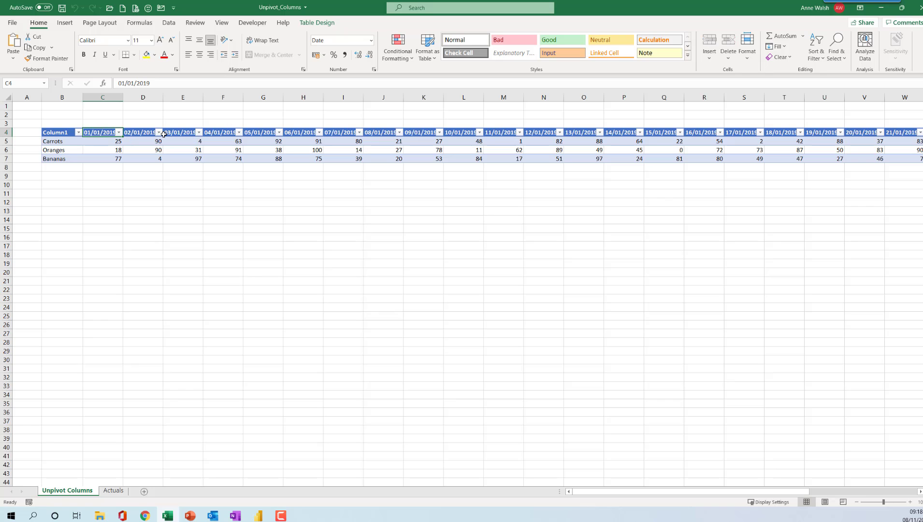
click(145, 134)
click(184, 133)
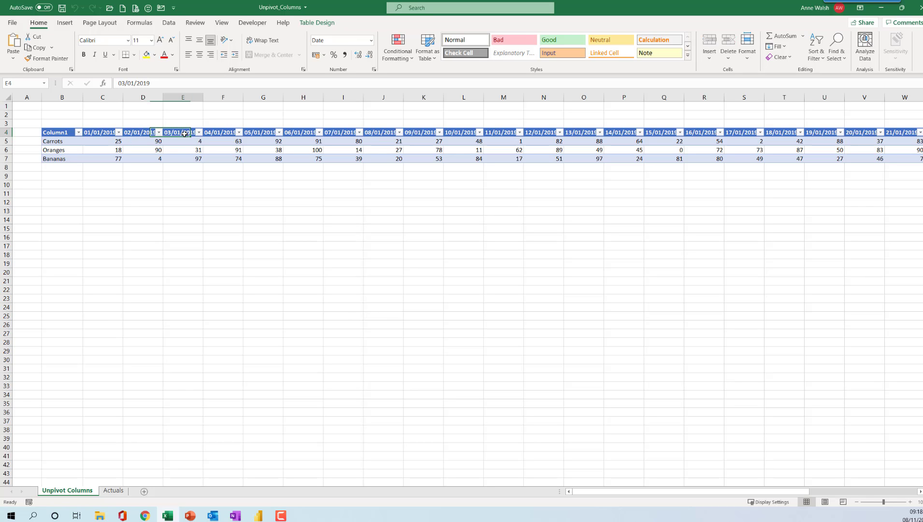
click(222, 133)
click(261, 132)
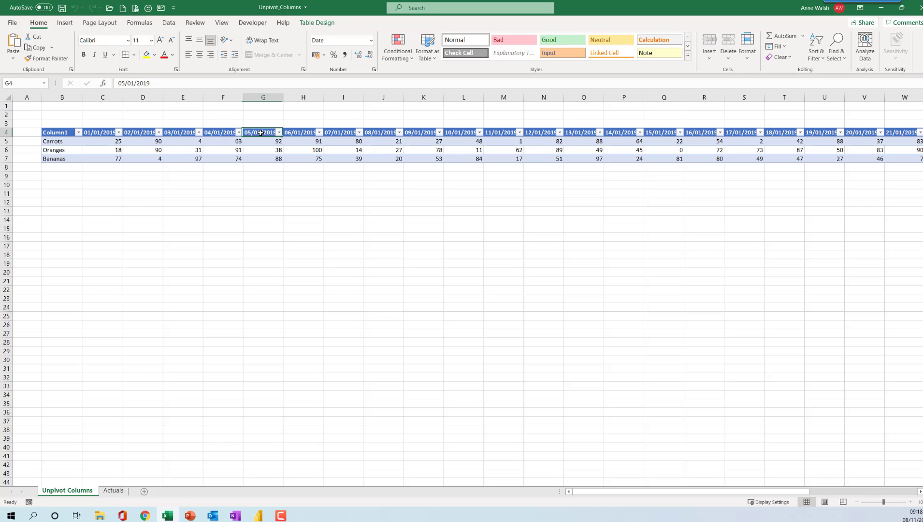
click(303, 133)
click(341, 133)
click(372, 133)
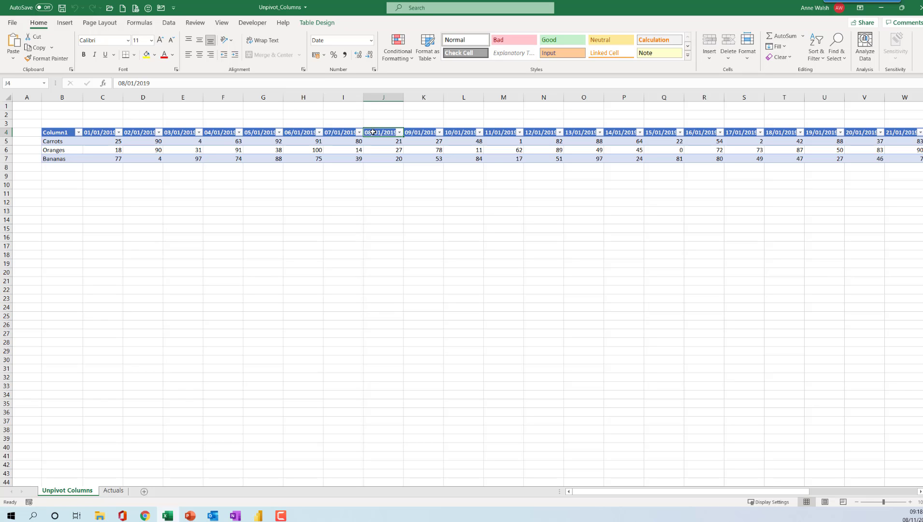
Step: Load the product-by-date table into the Power Query Editor
click(97, 133)
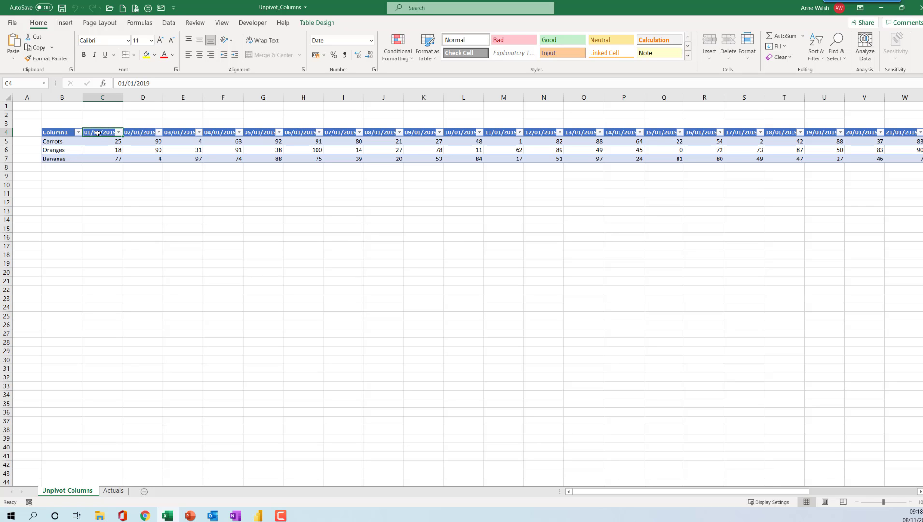
click(168, 23)
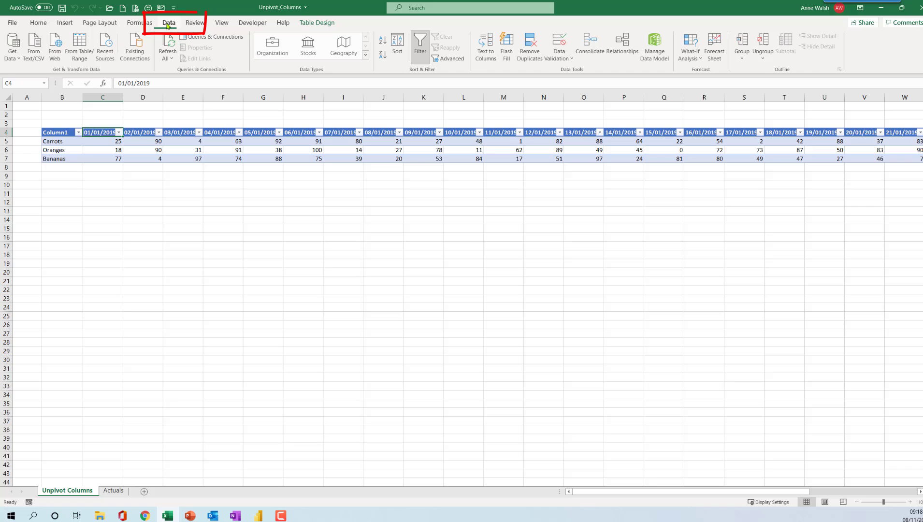
click(84, 50)
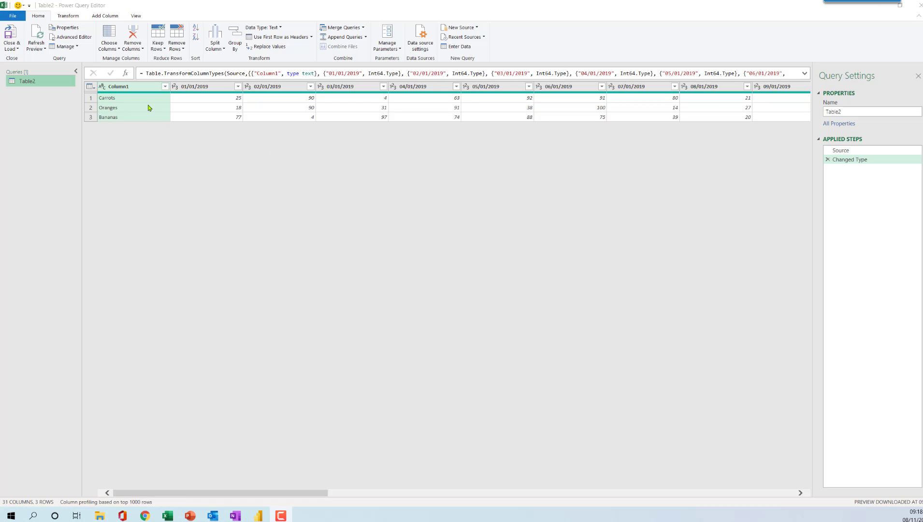
Step: Rename Column1 of the query as Products
right_click(130, 87)
double_click(122, 87)
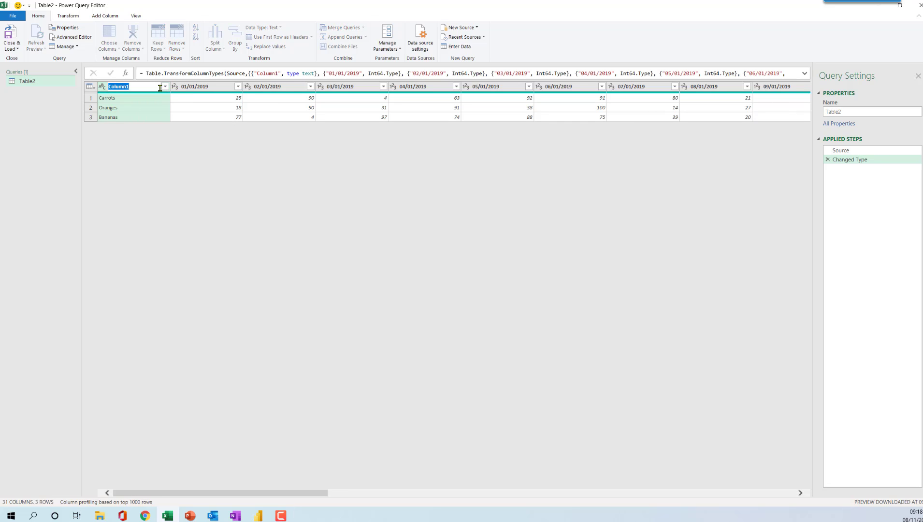
text(Ver)
key(BackSpace)
key(BackSpace)
key(BackSpace)
key(BackSpace)
key(BackSpace)
key(BackSpace)
key(BackSpace)
key(BackSpace)
key(BackSpace)
text(Products)
key(Return)
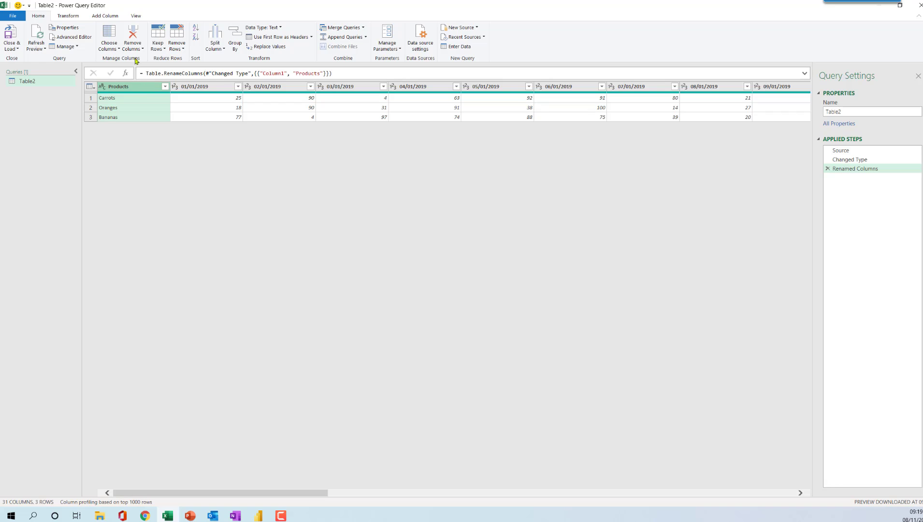
Step: Try unpivoting all columns other than Products and delete the resulting applied step
click(59, 17)
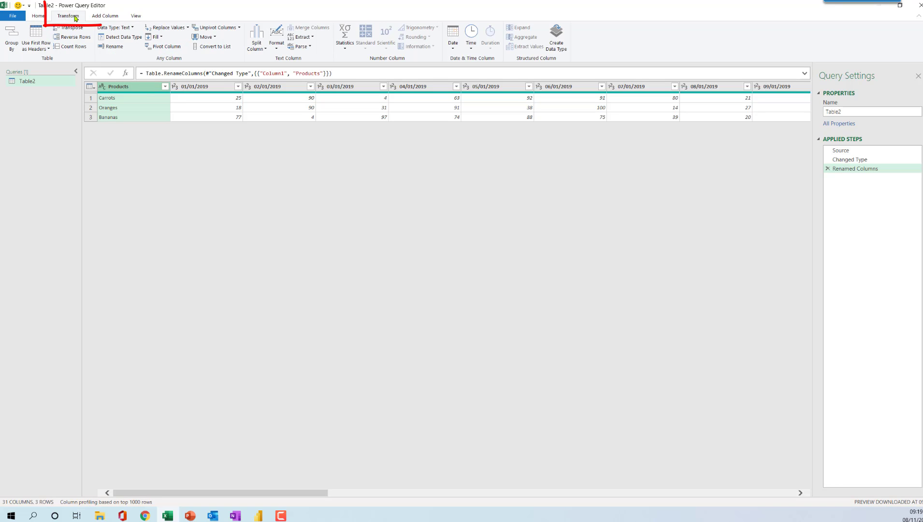
click(238, 29)
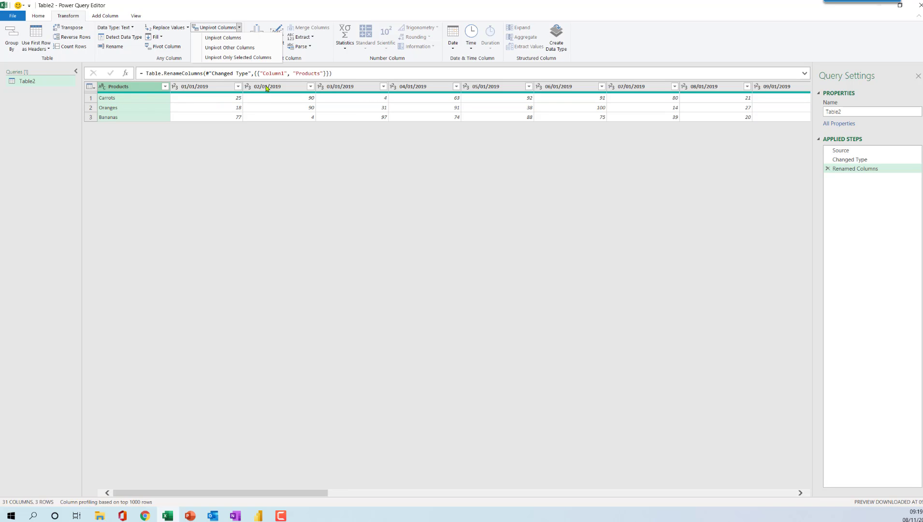
click(256, 49)
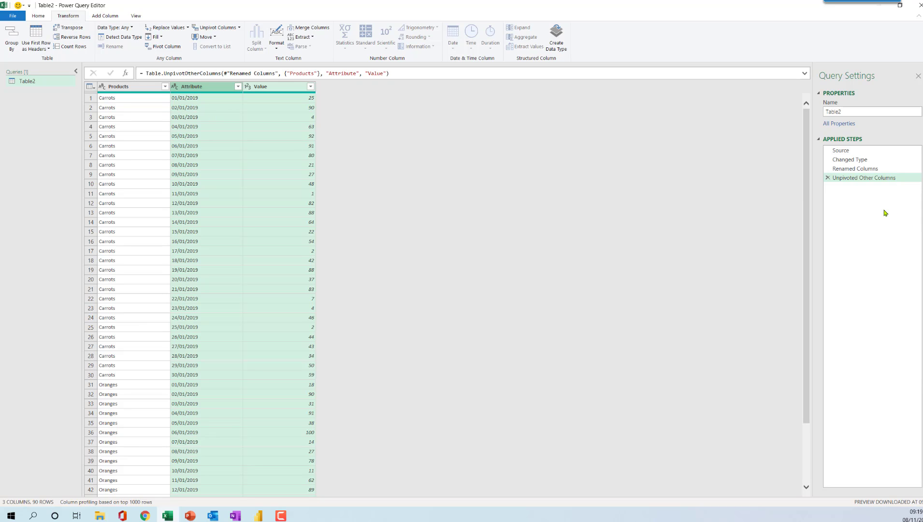
click(827, 178)
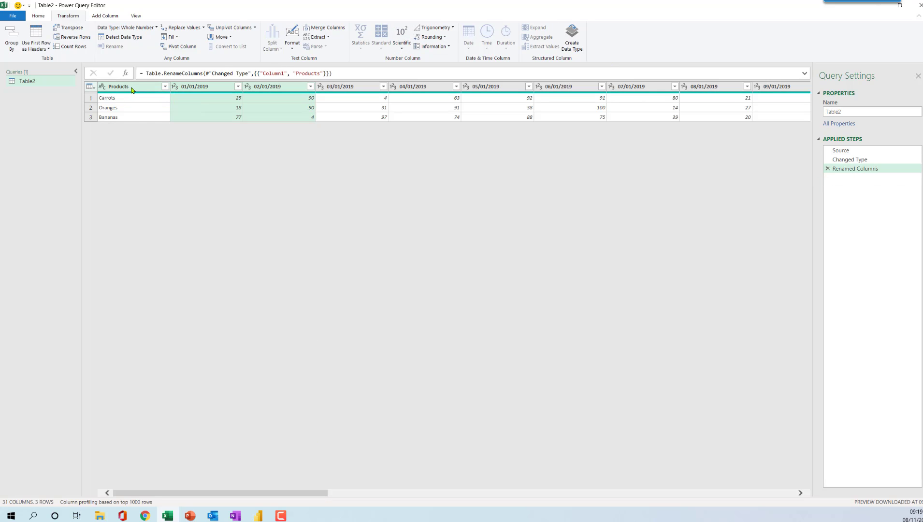
Step: Unpivot all columns other than Products so the dates and amounts form attribute and value rows
click(132, 89)
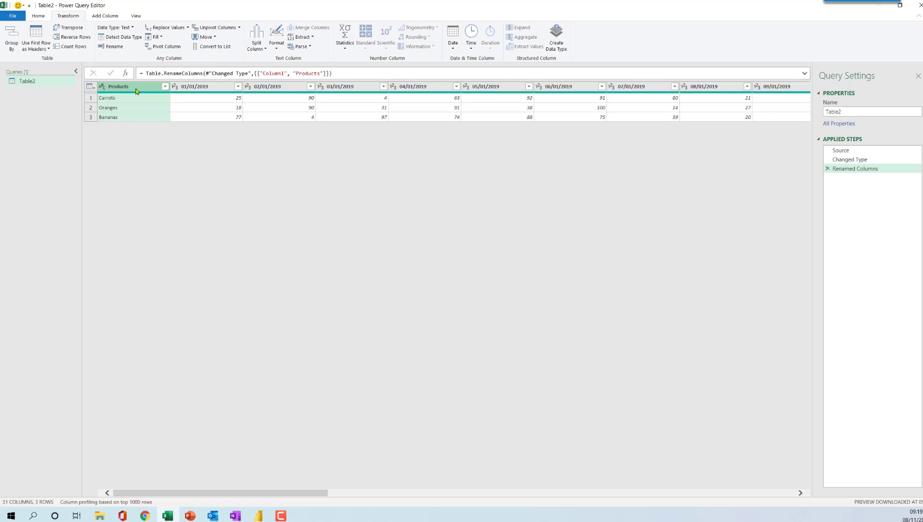
click(238, 27)
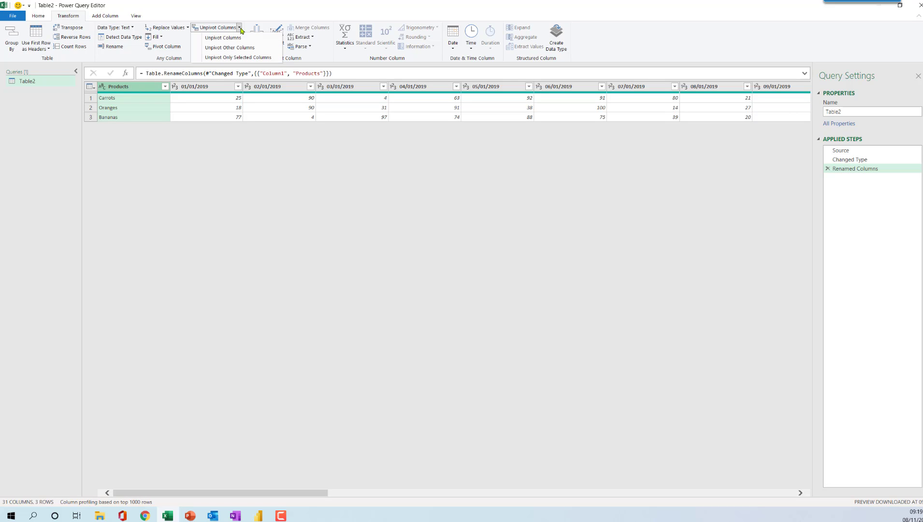
click(241, 49)
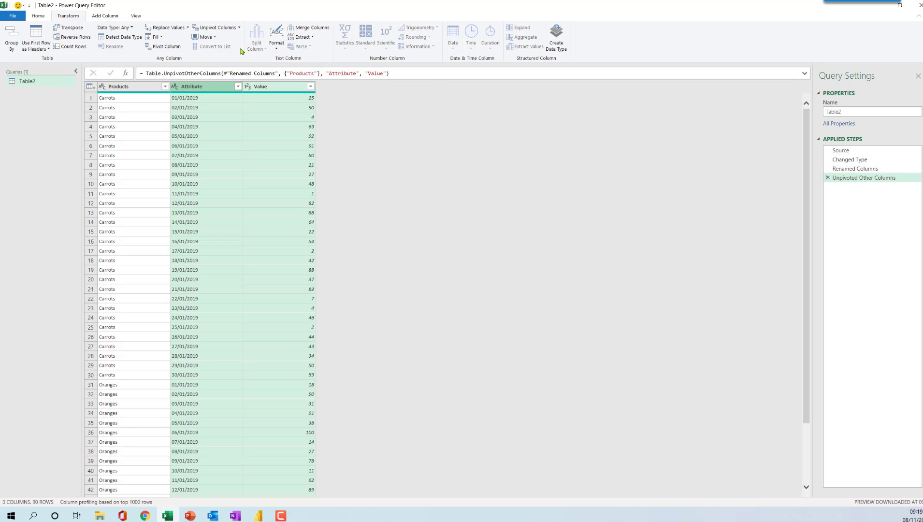
Step: Change the data type of the Attribute column to Date and check the Value column's type
click(120, 91)
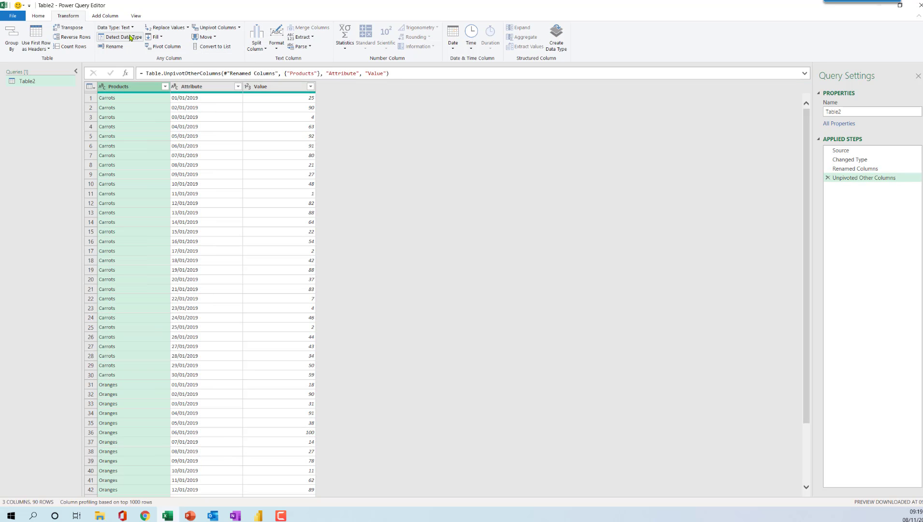
click(197, 89)
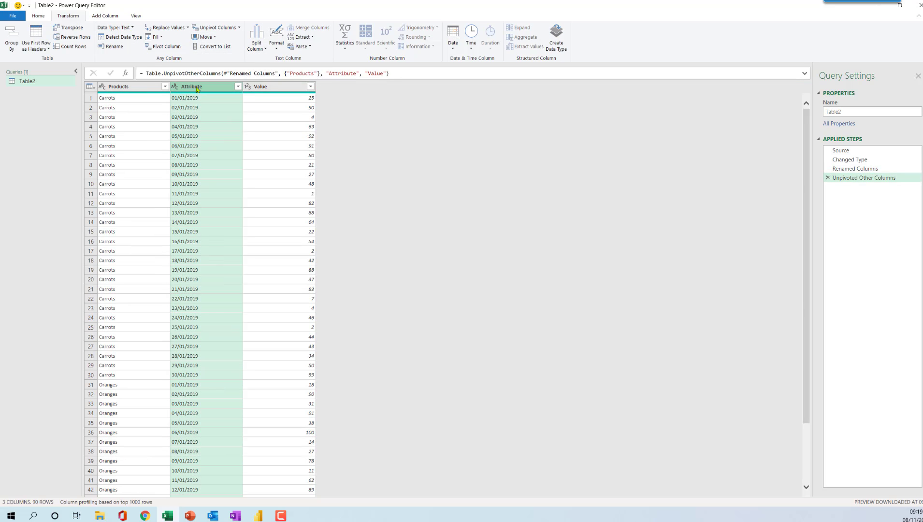
click(132, 28)
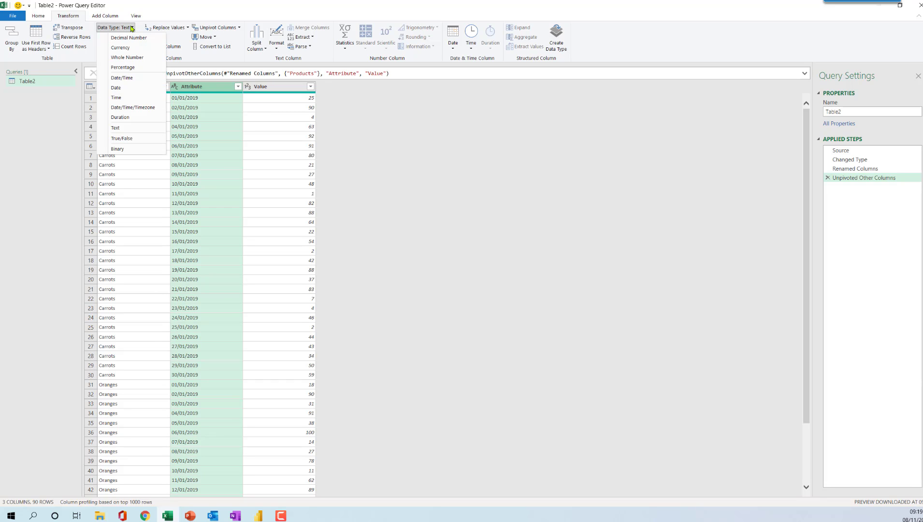
click(125, 88)
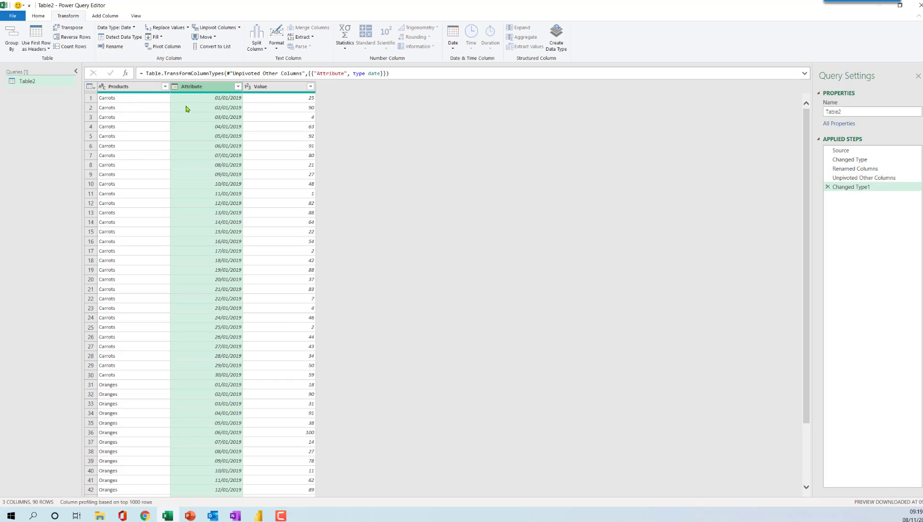
click(259, 90)
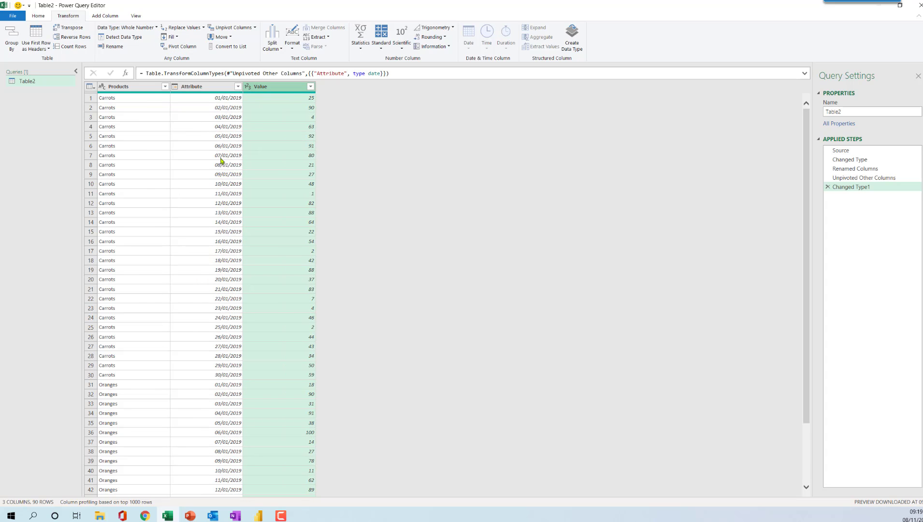
Step: Close the query and load it as a PivotTable Report on the existing Unpivot Columns sheet at cell B15
click(39, 16)
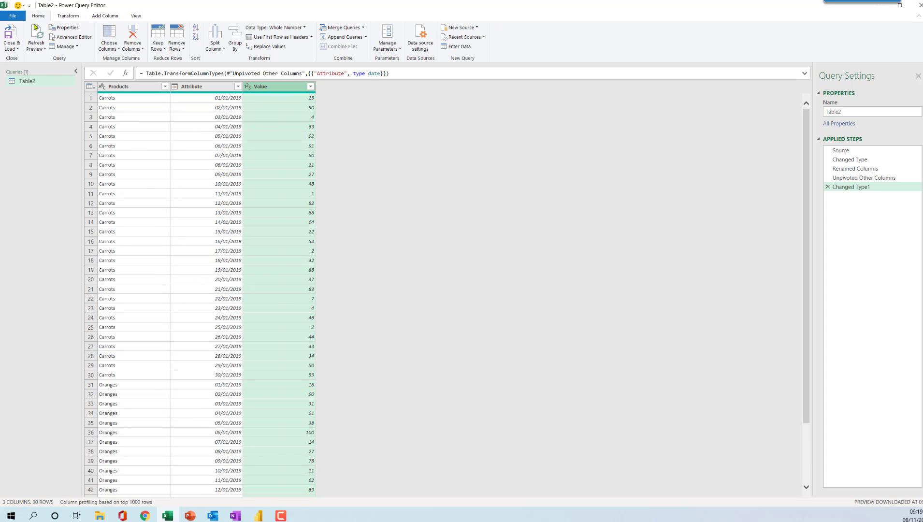
click(17, 50)
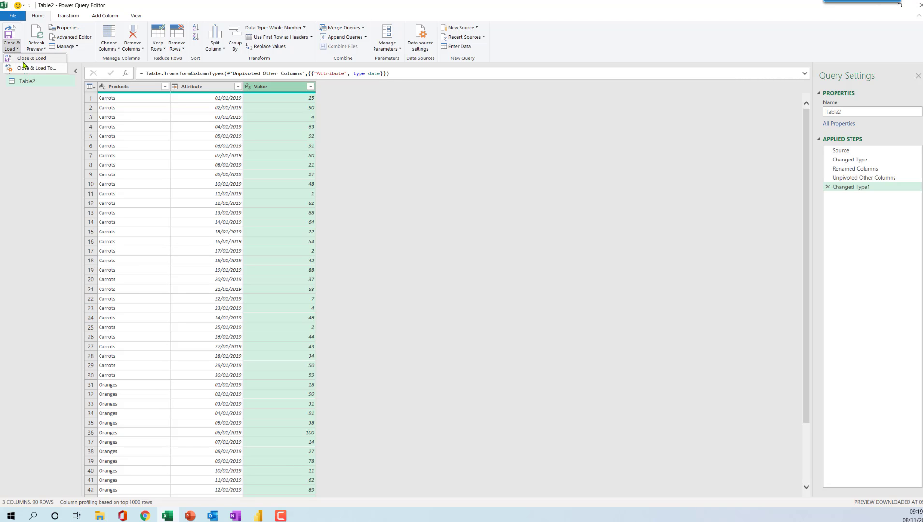
click(27, 68)
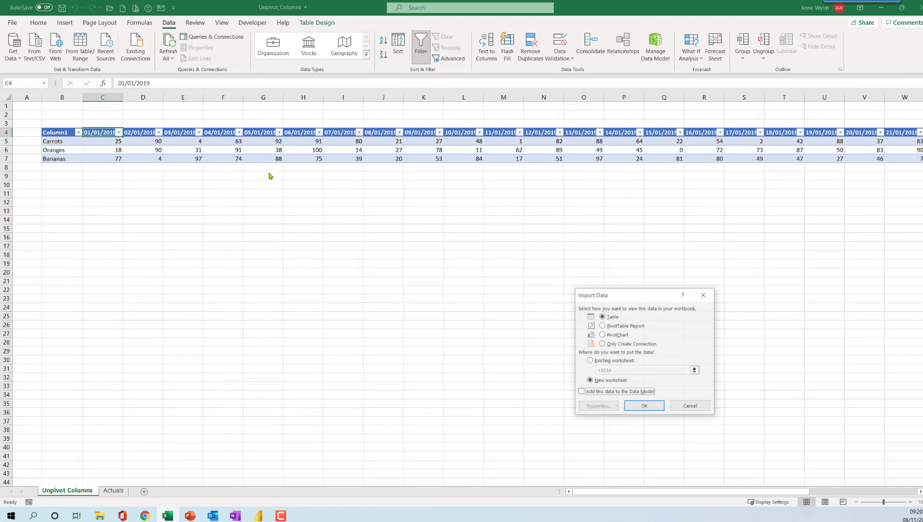
click(603, 326)
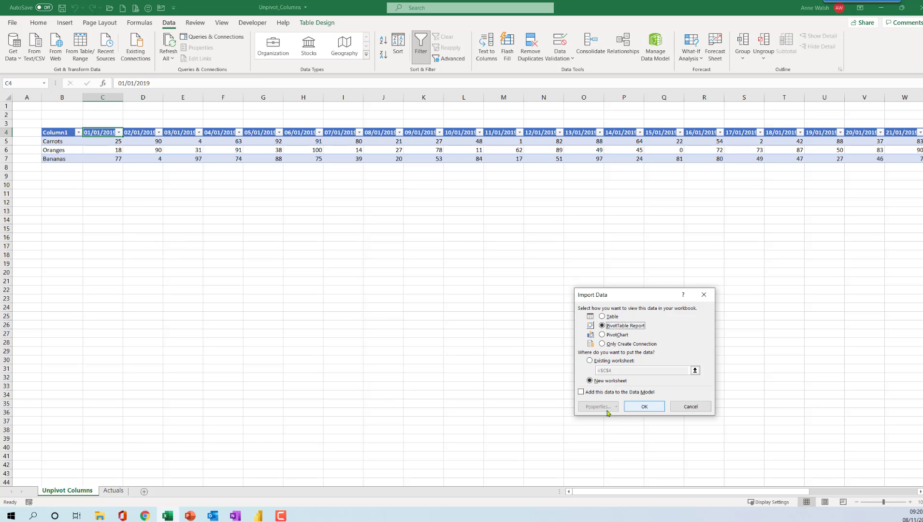
click(589, 361)
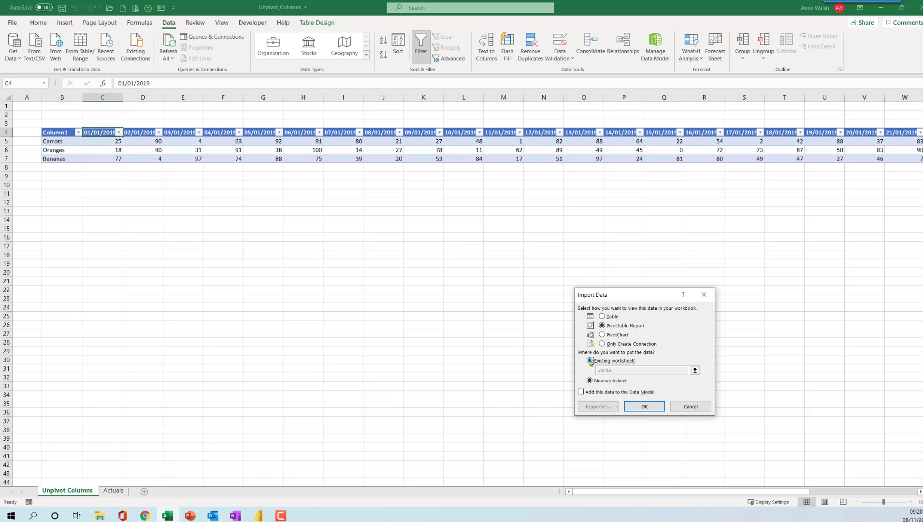
click(70, 228)
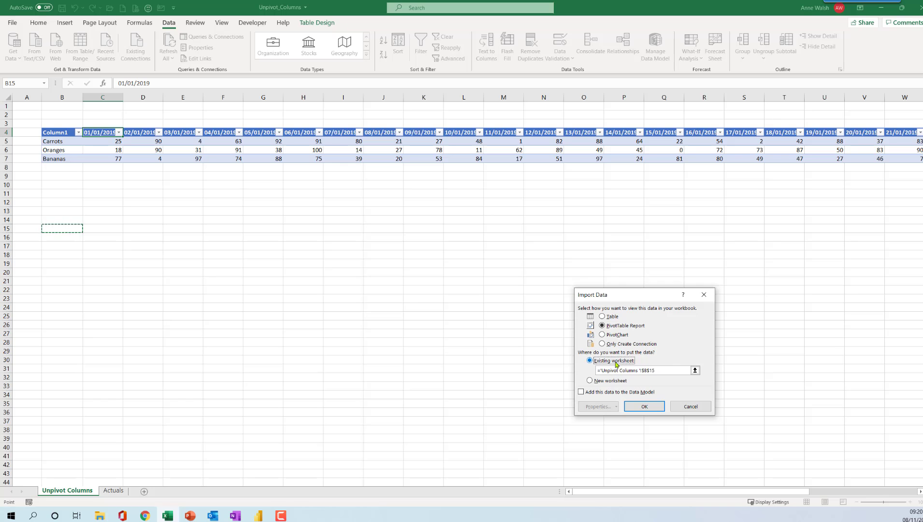
click(643, 406)
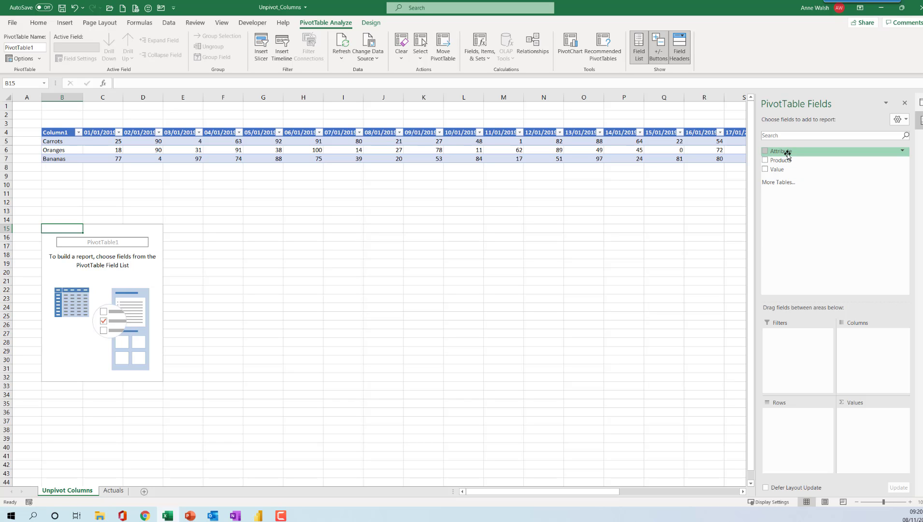
Step: Lay out the PivotTable with Attribute in Rows, Products in Columns and Sum of Value in Values
drag(787, 153, 807, 164)
drag(788, 160, 787, 425)
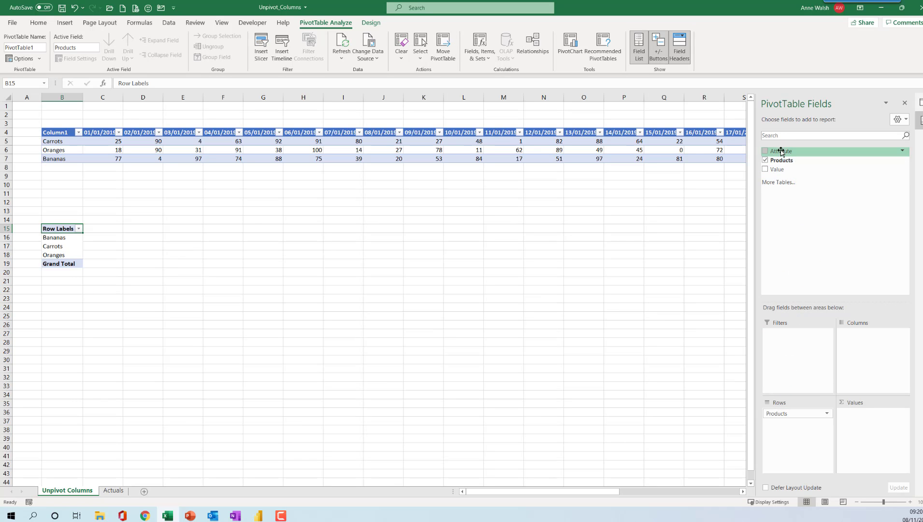
drag(782, 152, 873, 344)
drag(778, 169, 855, 424)
Step: Group the PivotTable's Attribute dates in the row labels by Months
right_click(59, 299)
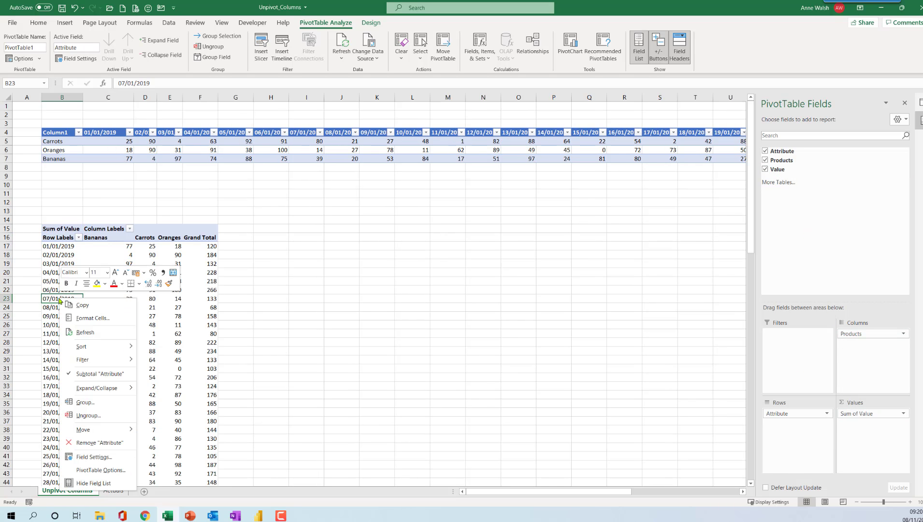
click(96, 401)
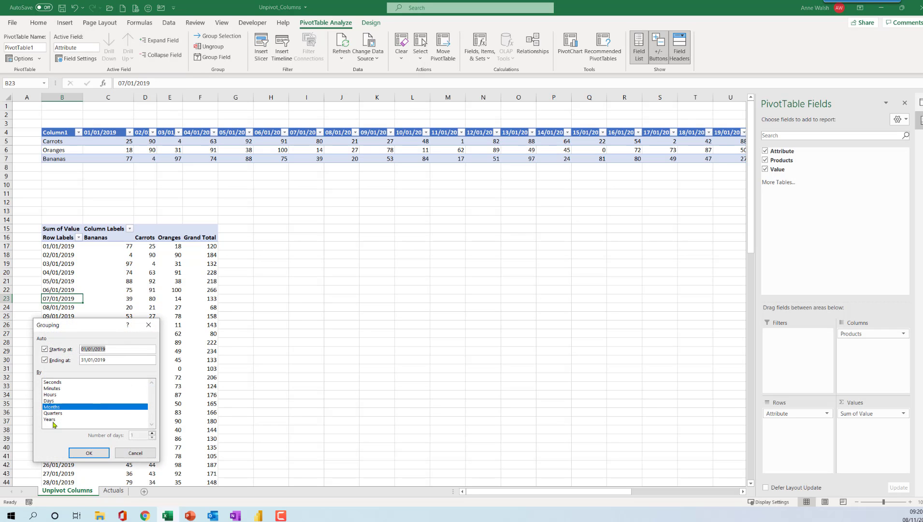
click(88, 450)
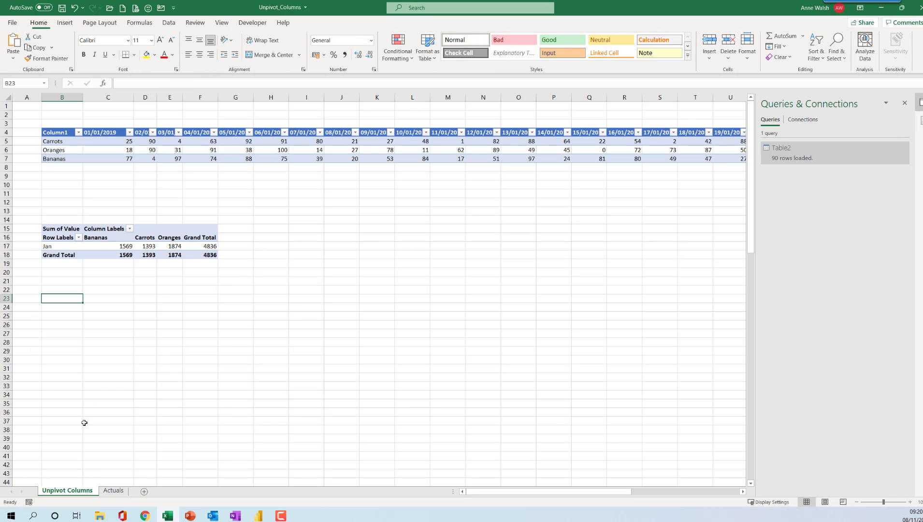
click(65, 245)
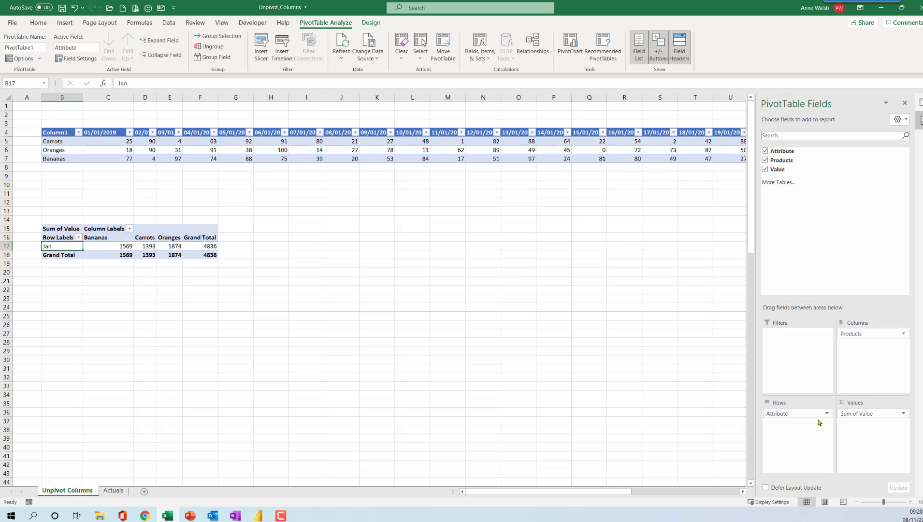
Step: Reopen the Table2 query for editing and rename its Attribute column to Date
click(482, 147)
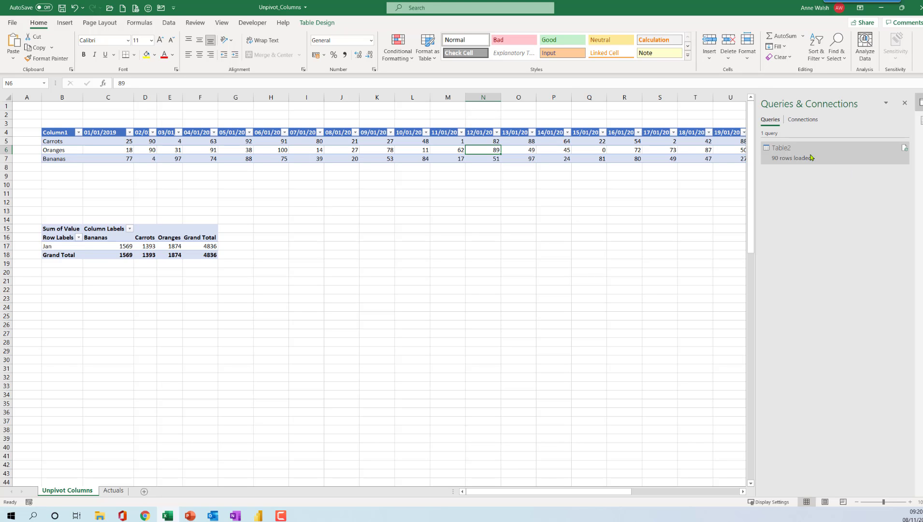
mouse_move(806, 159)
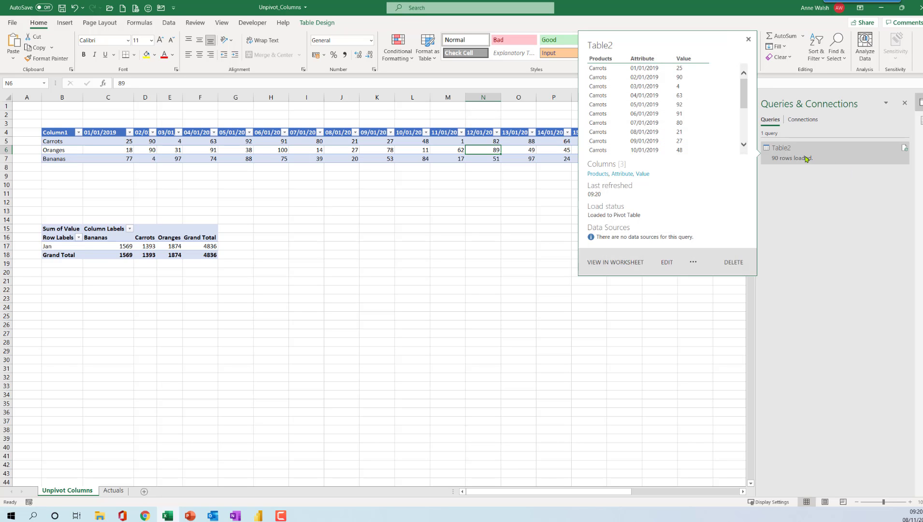
click(668, 264)
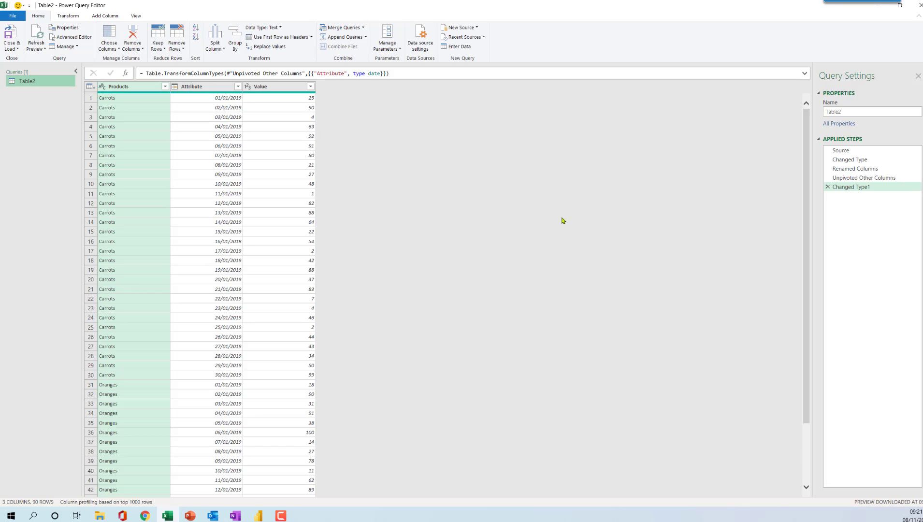
click(214, 89)
double_click(214, 89)
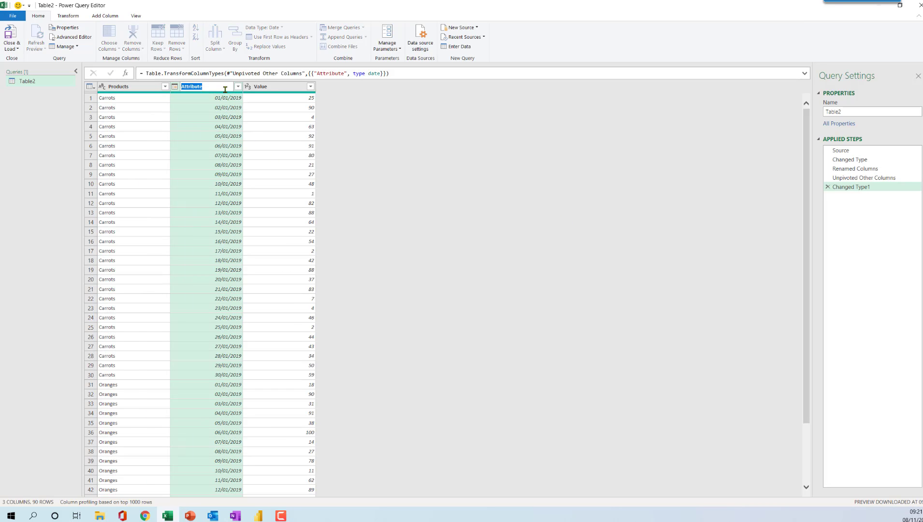
text(Date)
key(Return)
Step: Close and load the edited query, and add the Date field to the PivotTable's Rows
click(15, 50)
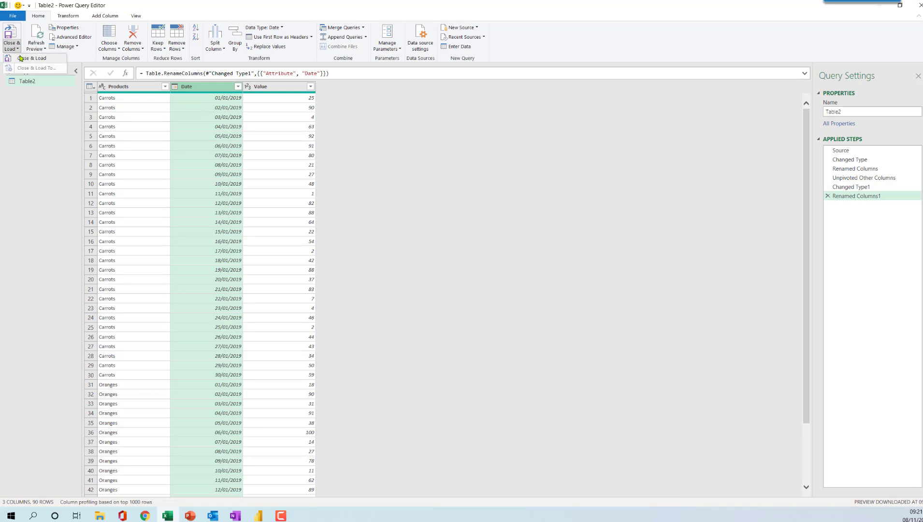
click(21, 59)
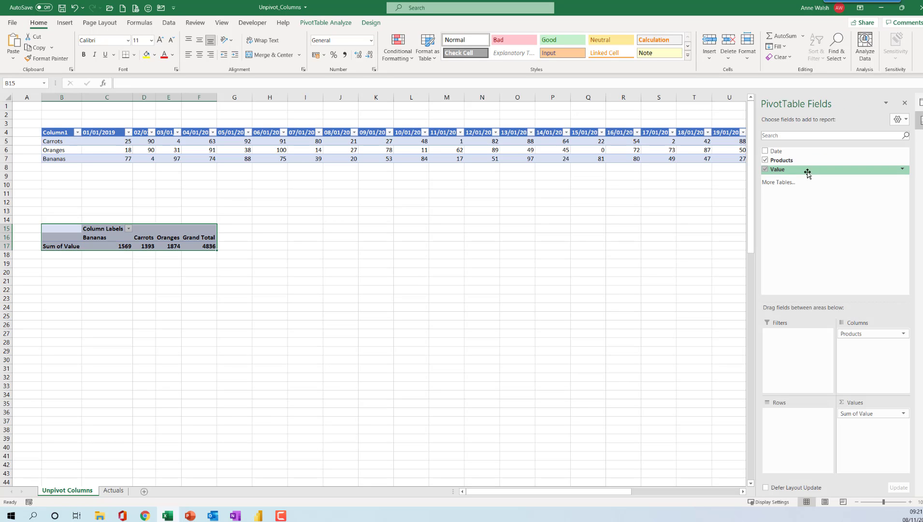
drag(777, 151, 799, 430)
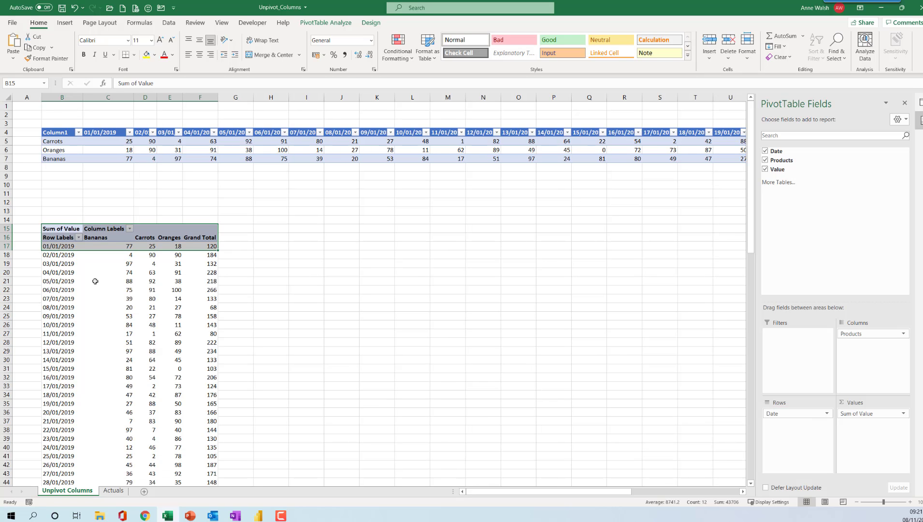
Step: Group the PivotTable's Date row labels by Months and select the Bananas value for the grouped month
right_click(58, 284)
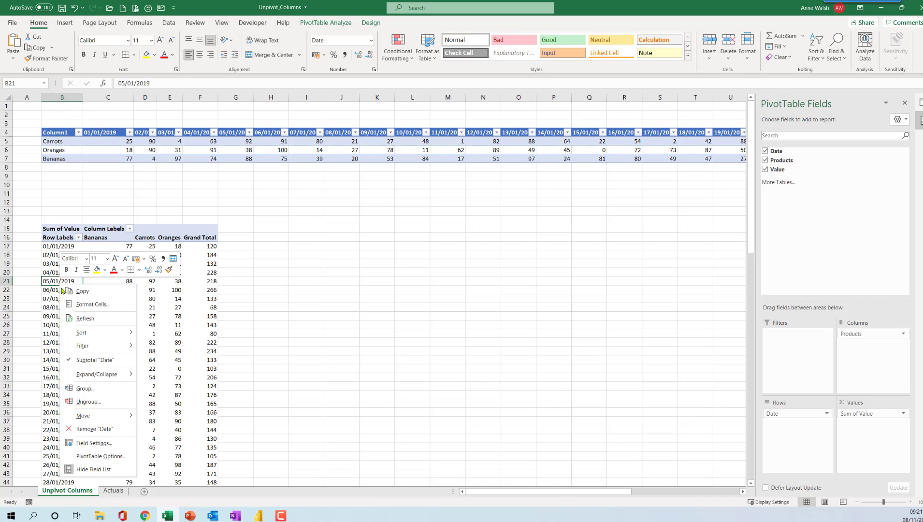
click(89, 389)
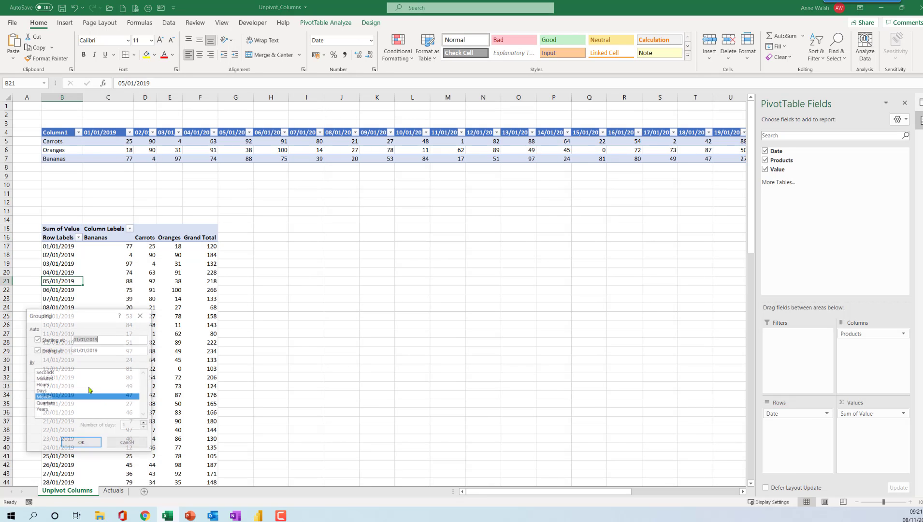
click(81, 442)
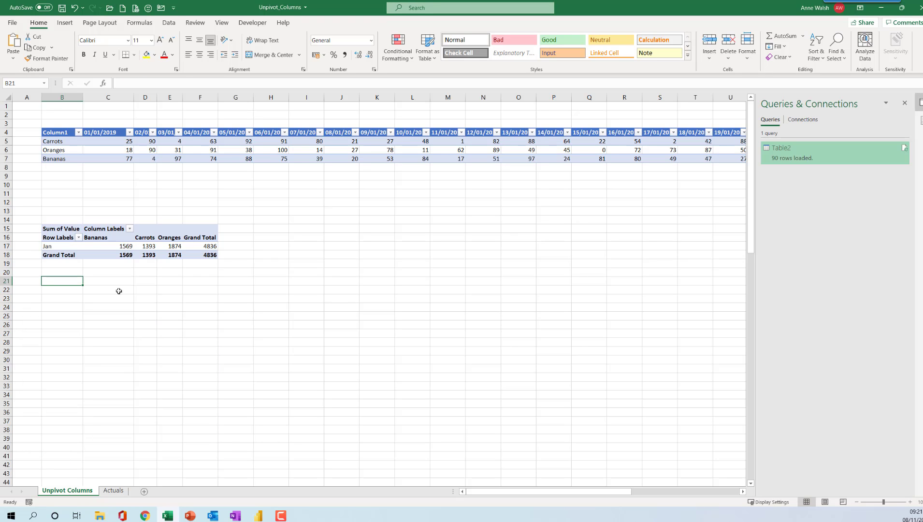
click(103, 248)
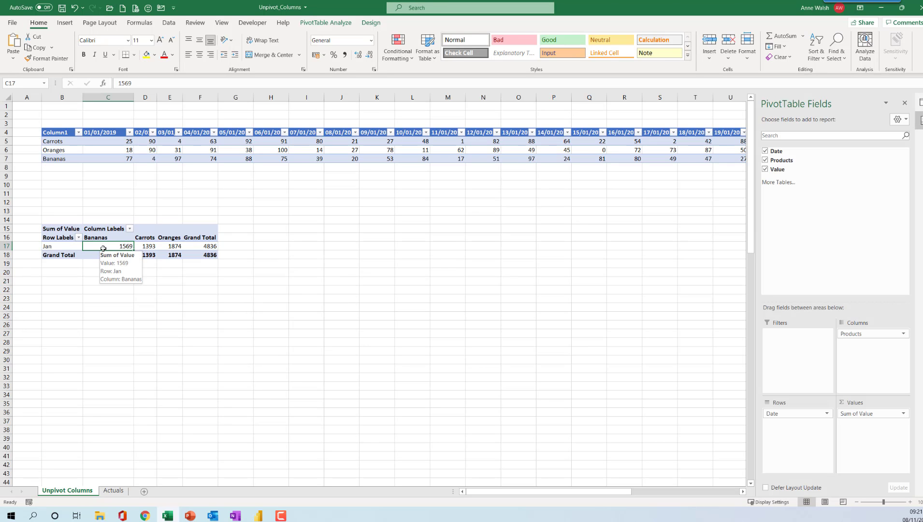